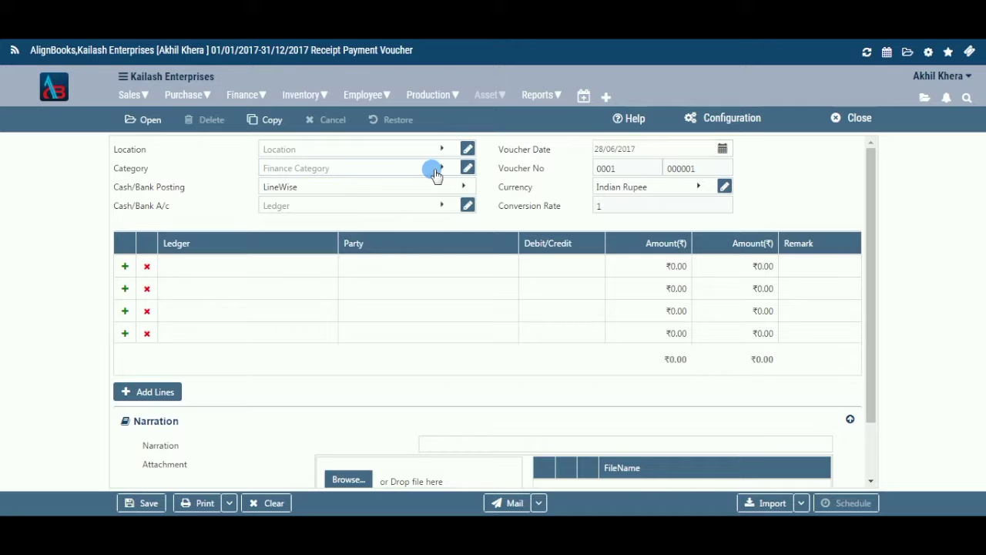
Examine the sections available in the voucher configuration and close it.
click(457, 128)
click(730, 122)
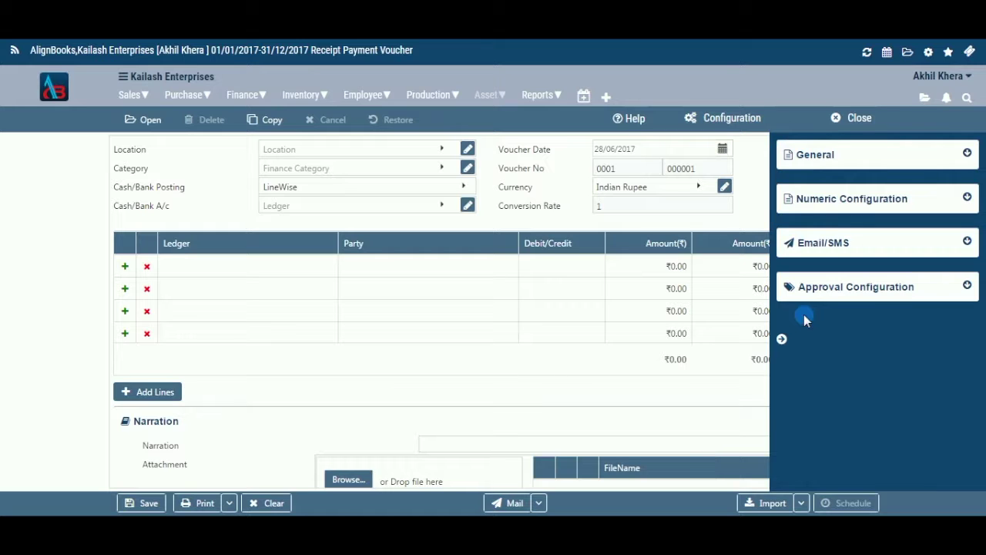
click(782, 340)
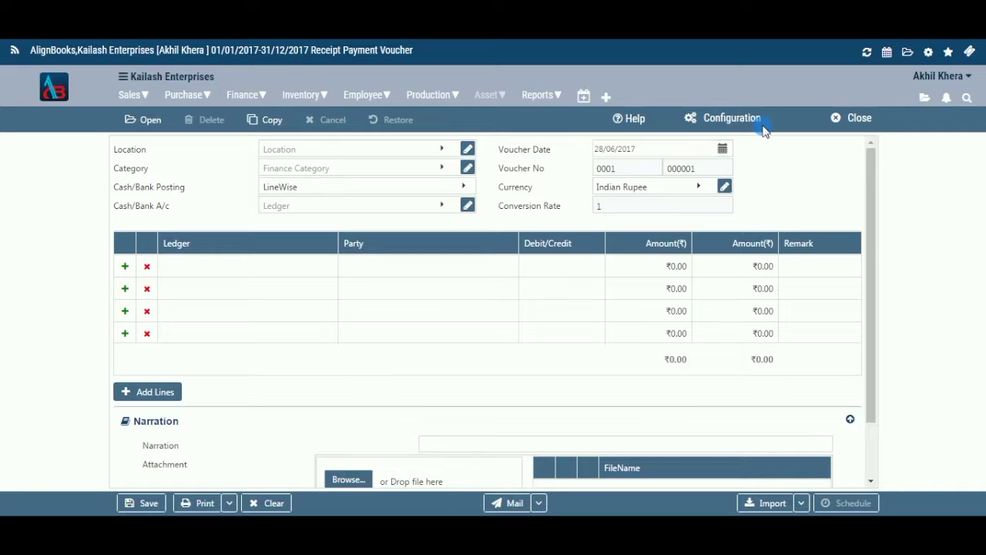
Set the voucher's location to Gurgaon.
click(443, 149)
click(409, 247)
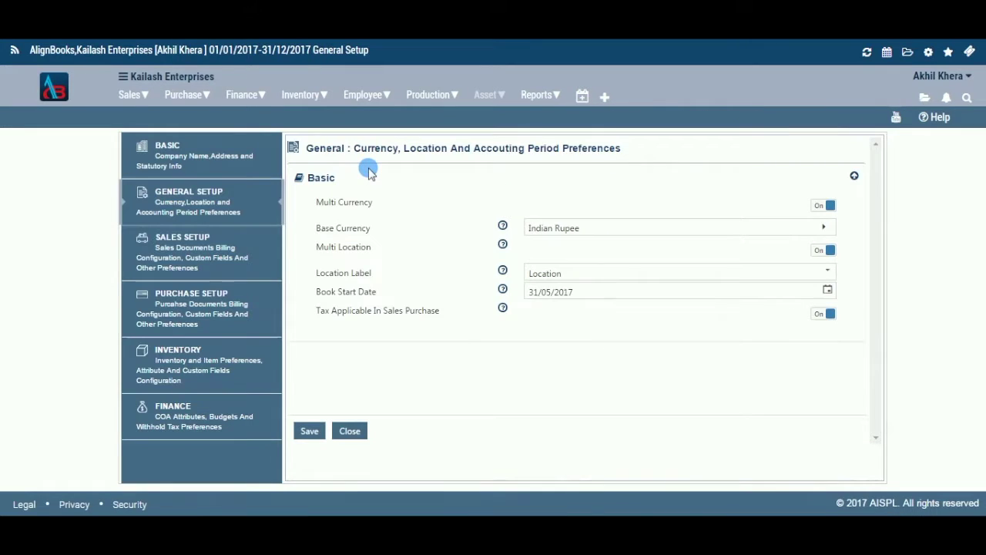
drag(302, 152, 362, 154)
click(362, 248)
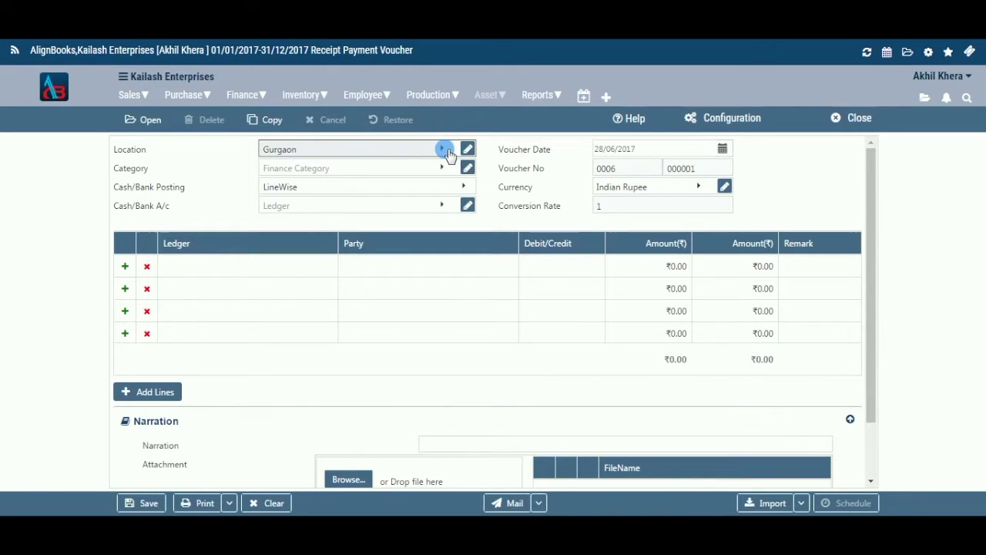
Look at the blank form for a new location and the existing Gurgaon location record, closing both without changes.
click(440, 149)
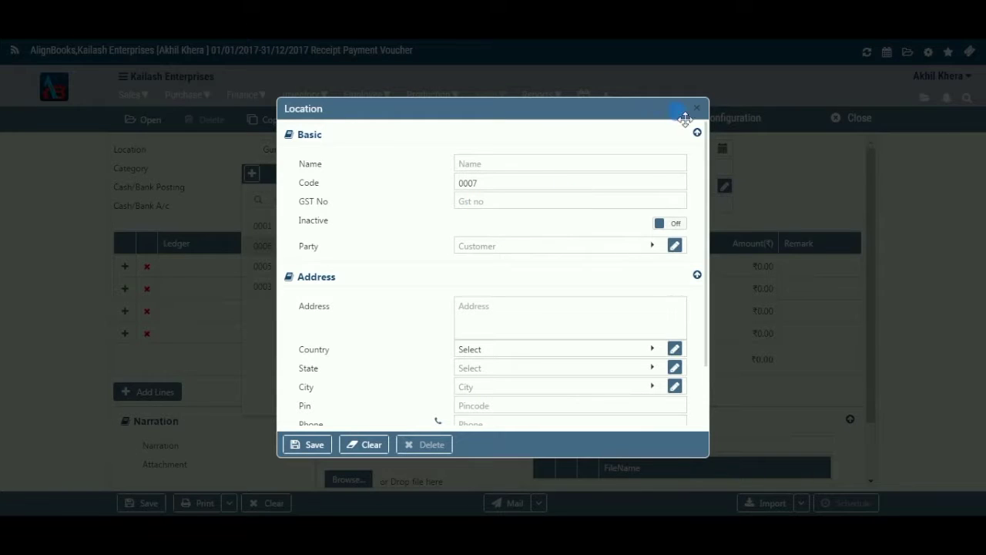
key(Escape)
click(403, 396)
click(468, 149)
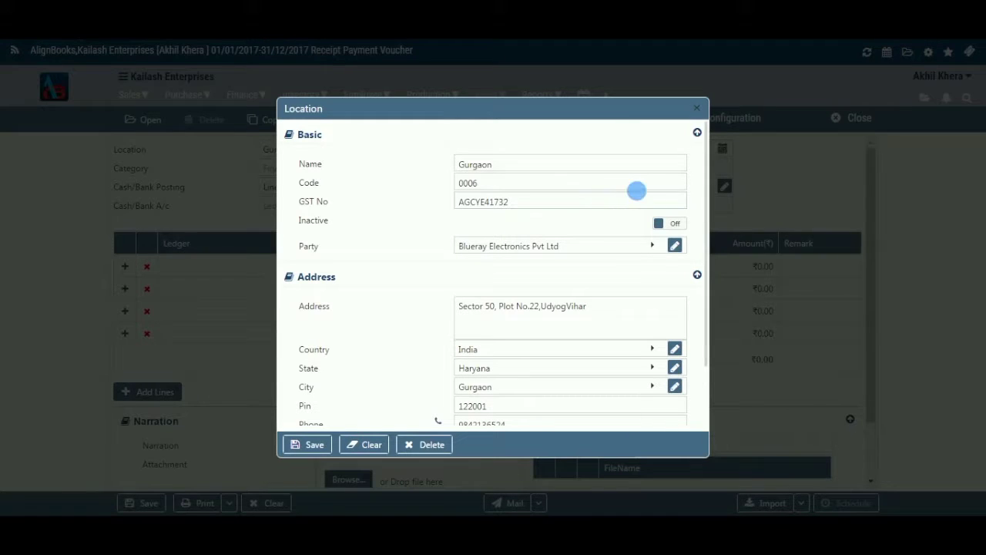
click(697, 109)
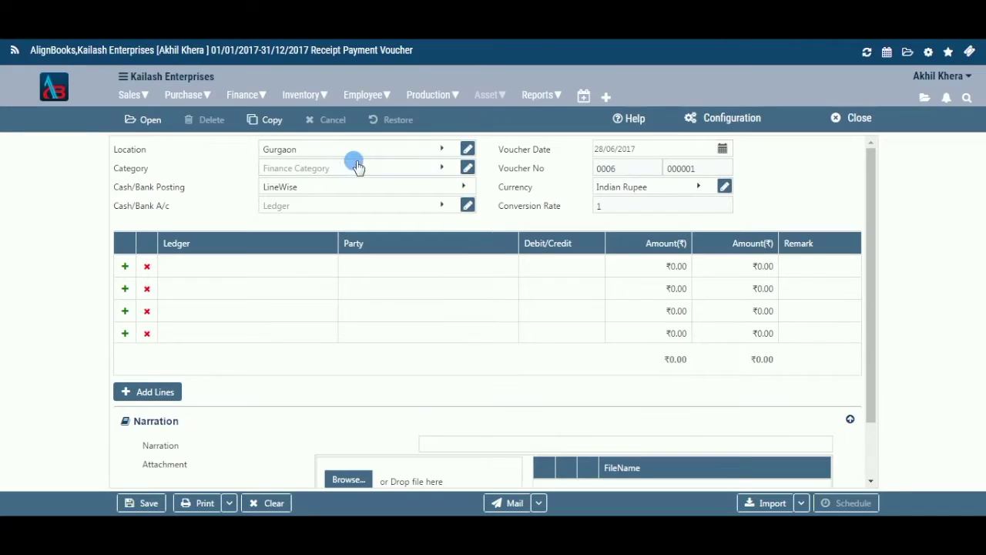
Set the voucher's finance category to Default.
click(442, 169)
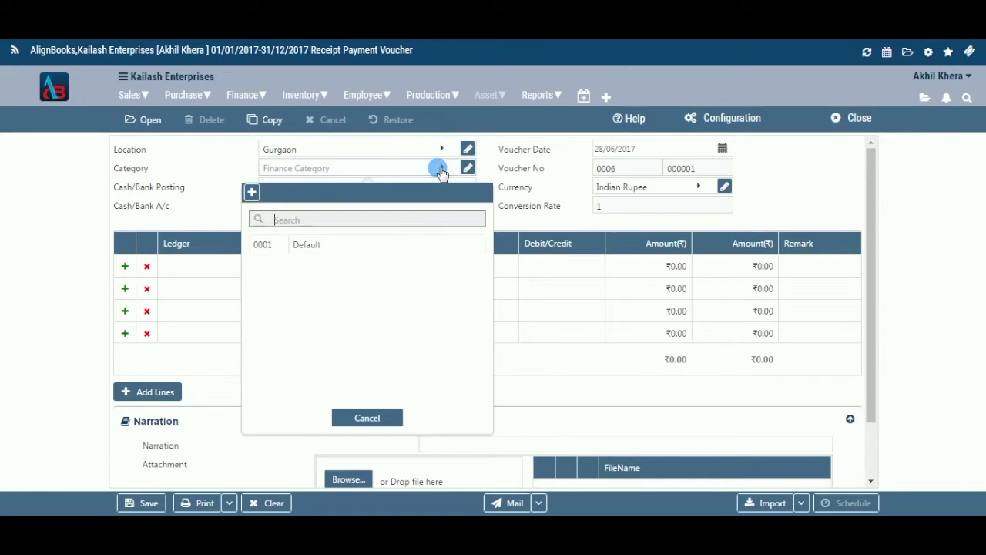
click(440, 245)
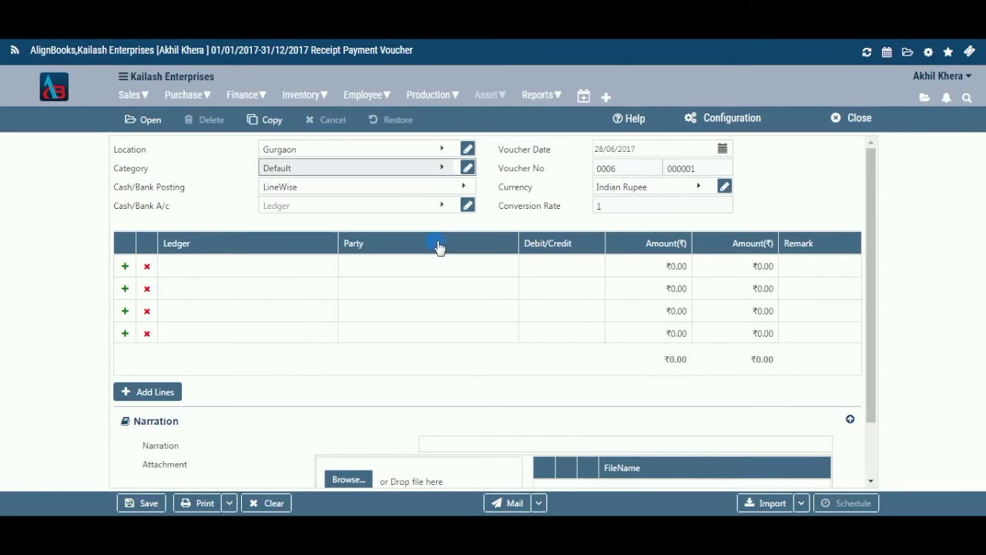
click(445, 170)
click(446, 168)
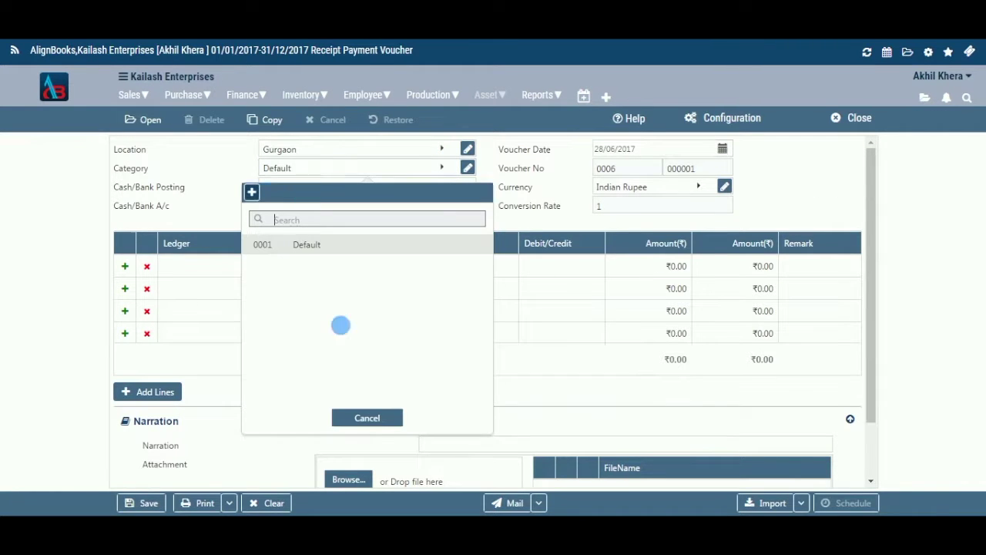
click(380, 426)
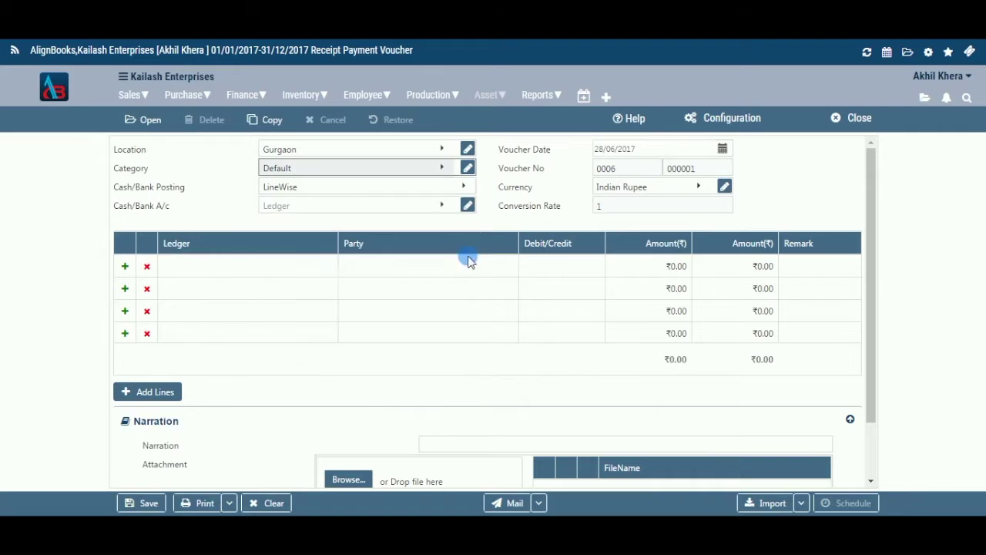
Choose LineWise cash/bank posting and set the cash/bank account to ANDHRA BANK.
click(463, 187)
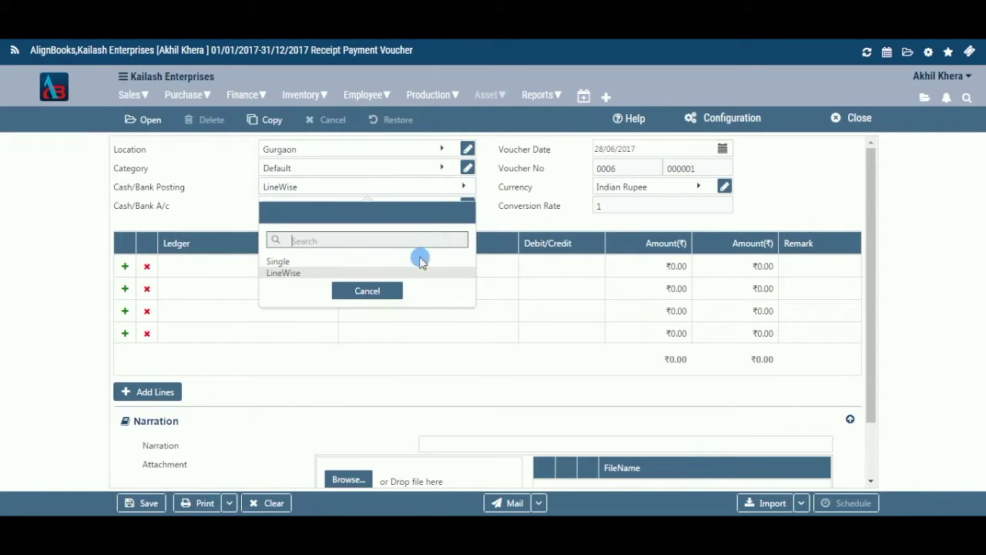
click(420, 271)
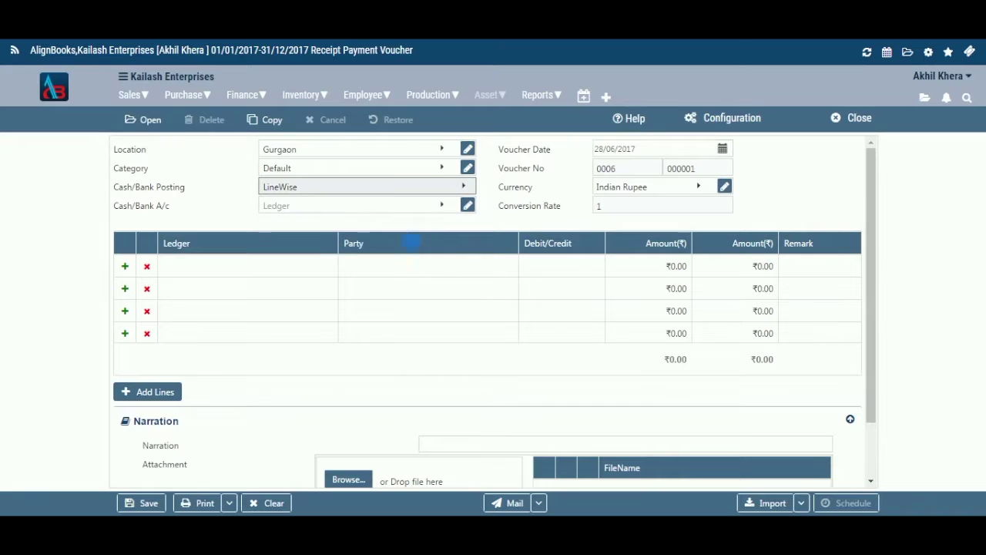
click(442, 206)
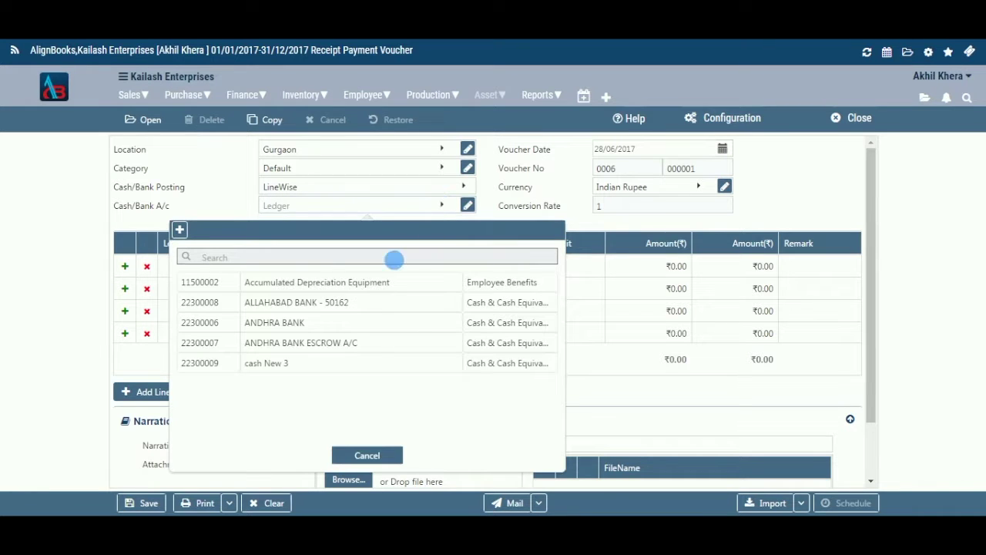
click(304, 322)
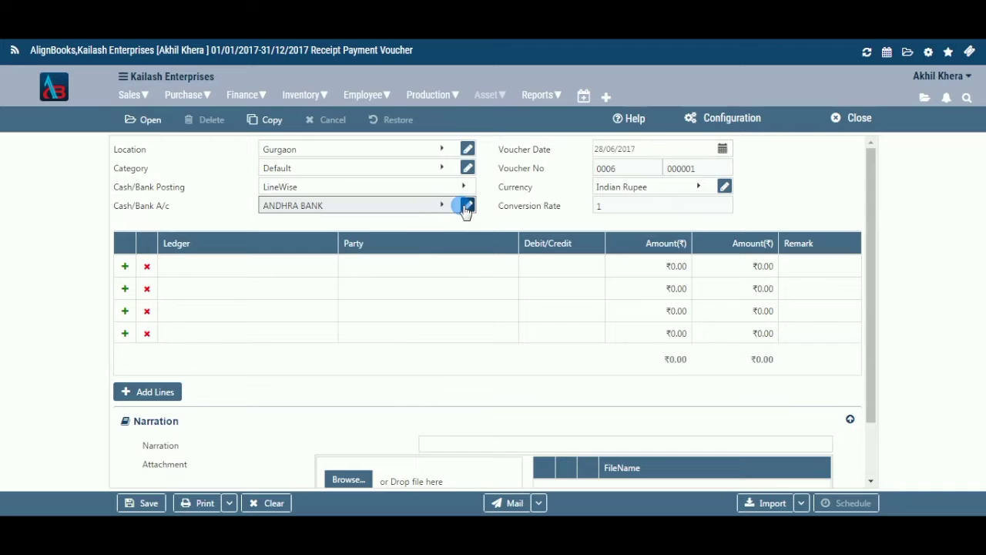
Examine the voucher date calendar and the list of available currencies, leaving both selections as they are.
click(721, 151)
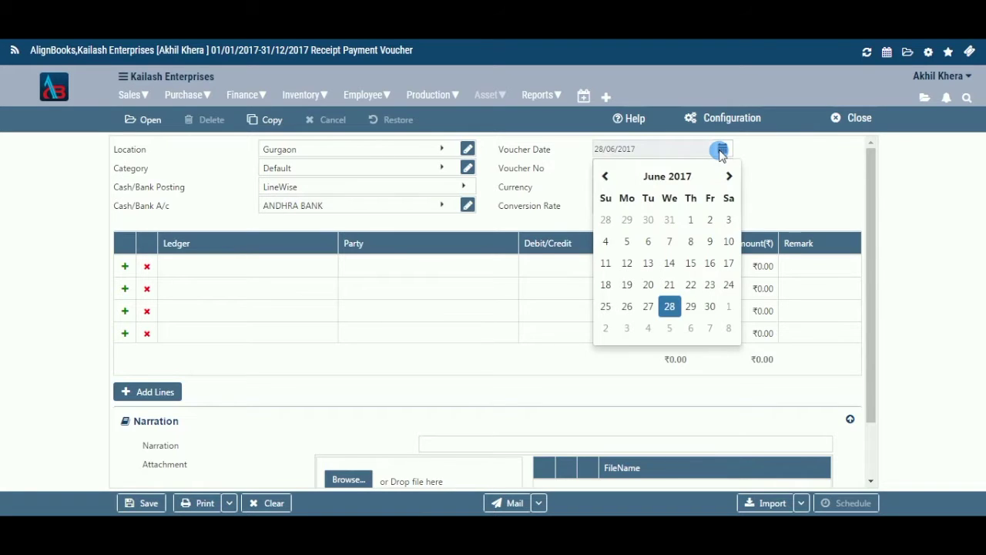
click(721, 151)
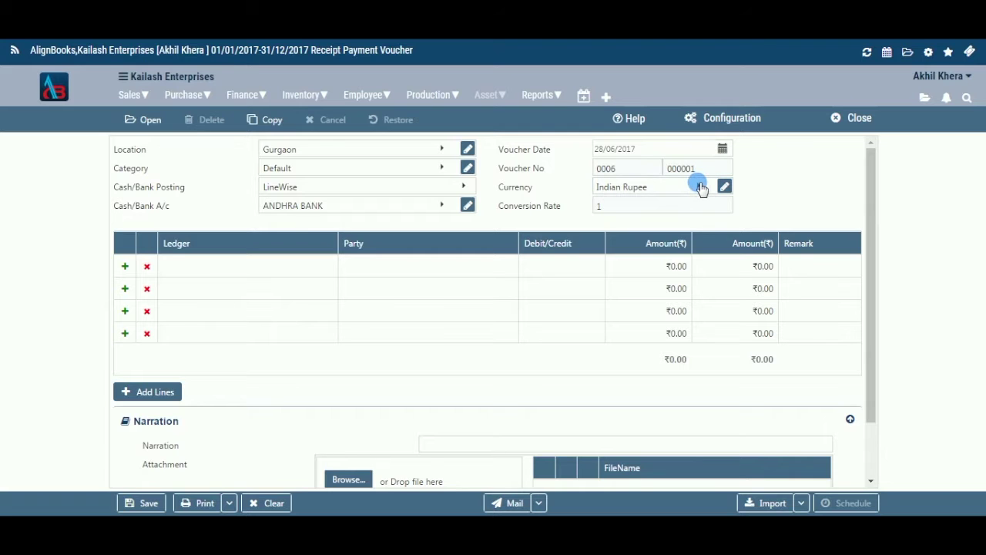
click(700, 187)
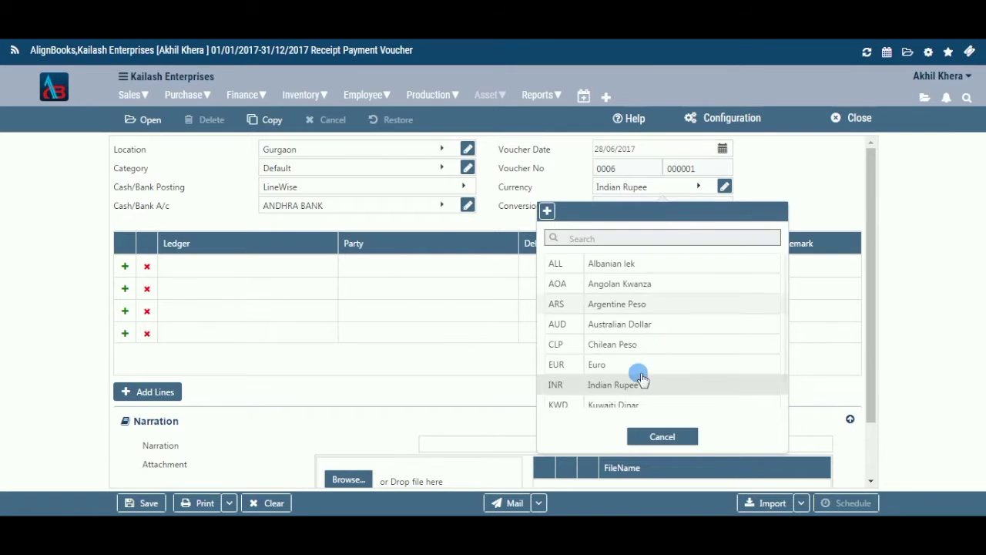
click(652, 436)
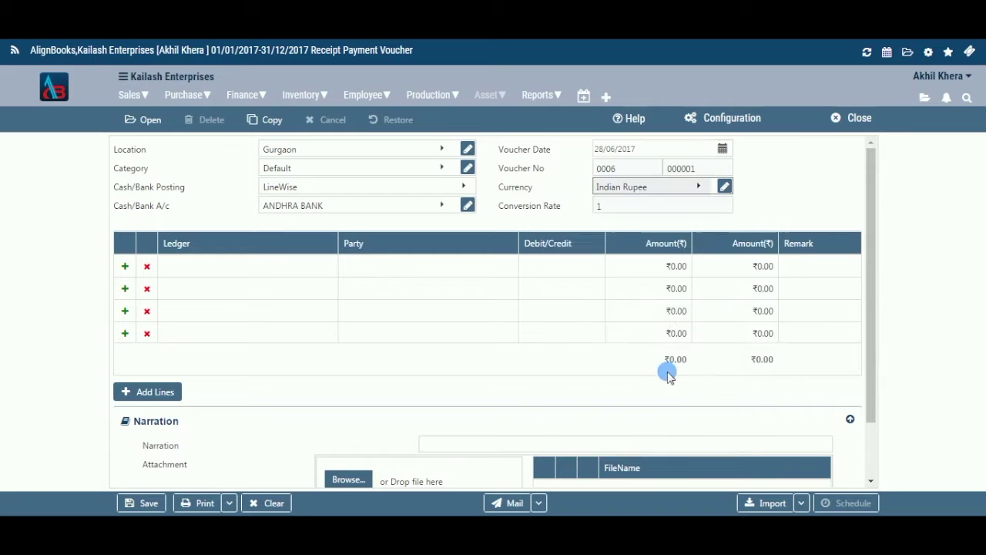
click(700, 190)
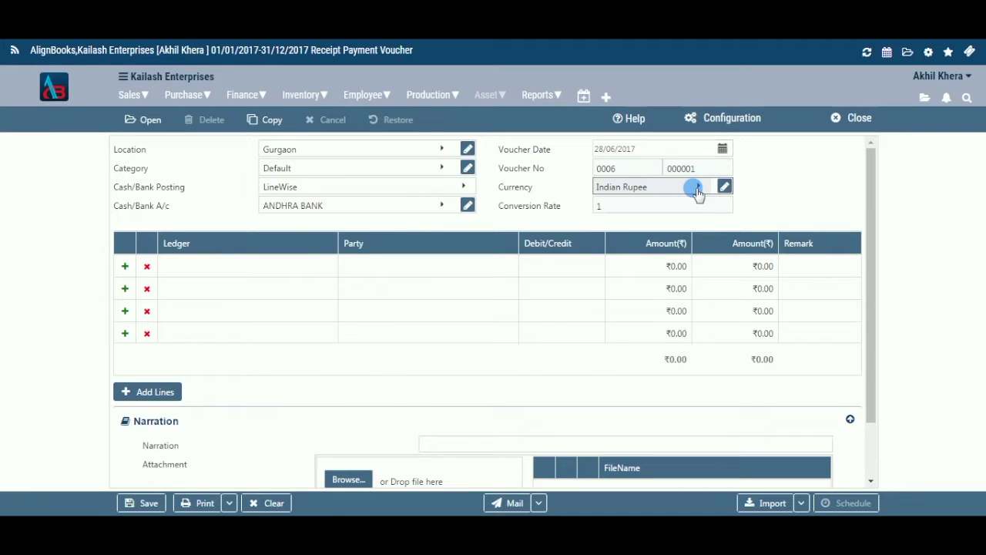
click(697, 191)
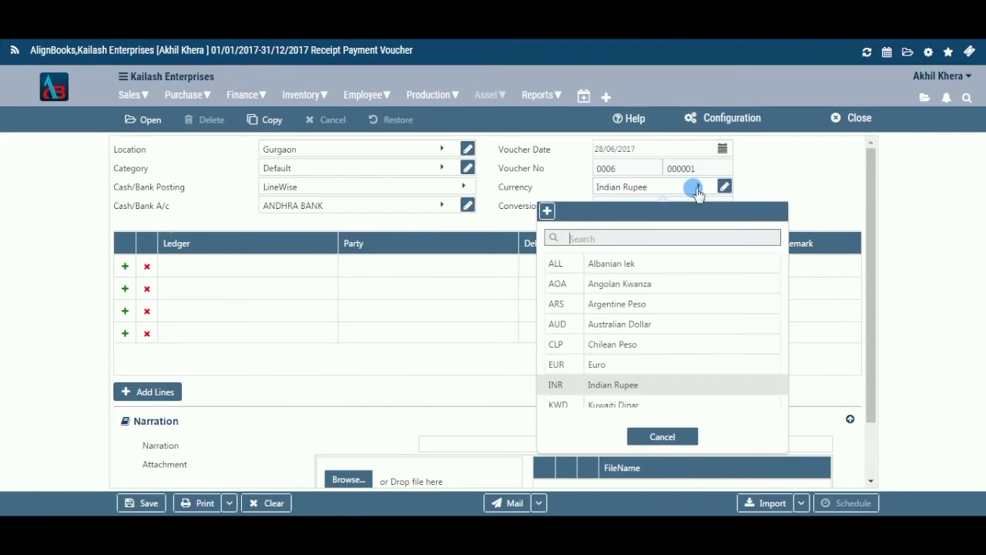
click(647, 437)
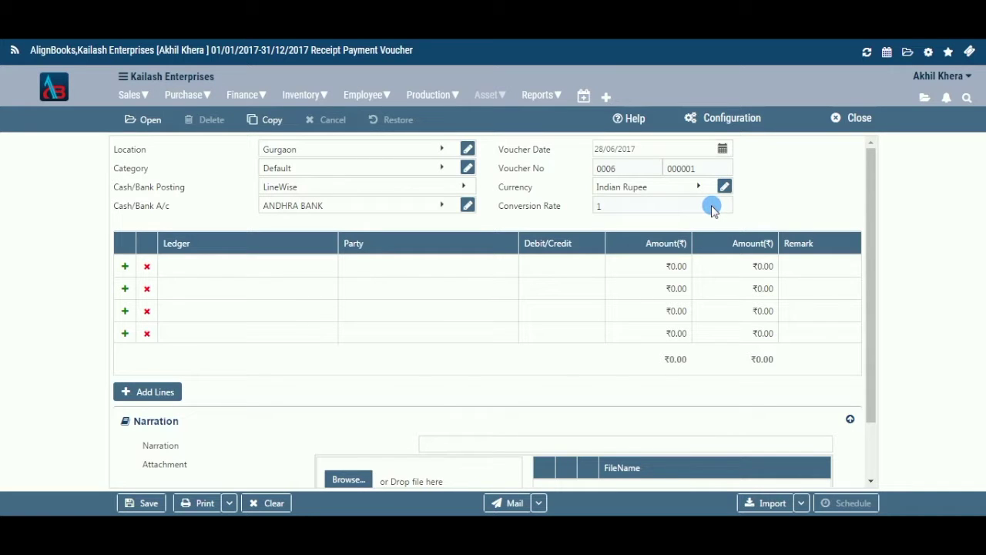
Insert an extra voucher line and set the first line's ledger to the Accumulated Depreciation Computer account.
click(176, 271)
click(125, 267)
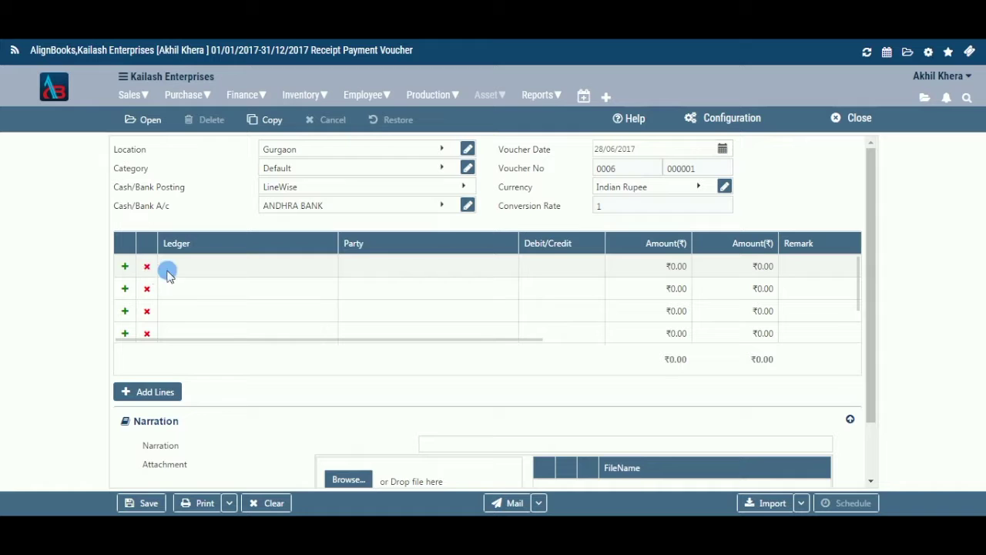
click(231, 267)
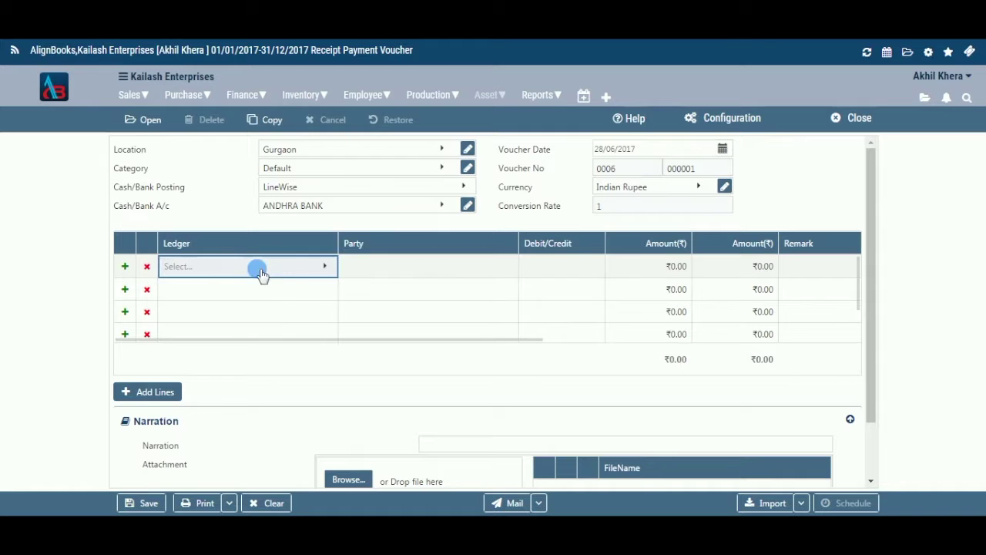
click(326, 266)
click(286, 393)
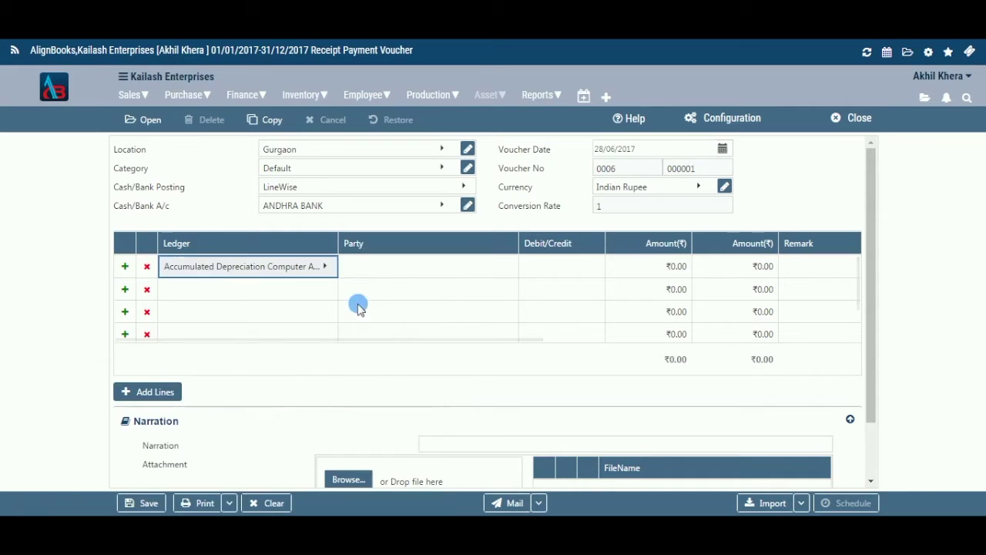
Try to choose a party on the first voucher line.
click(385, 274)
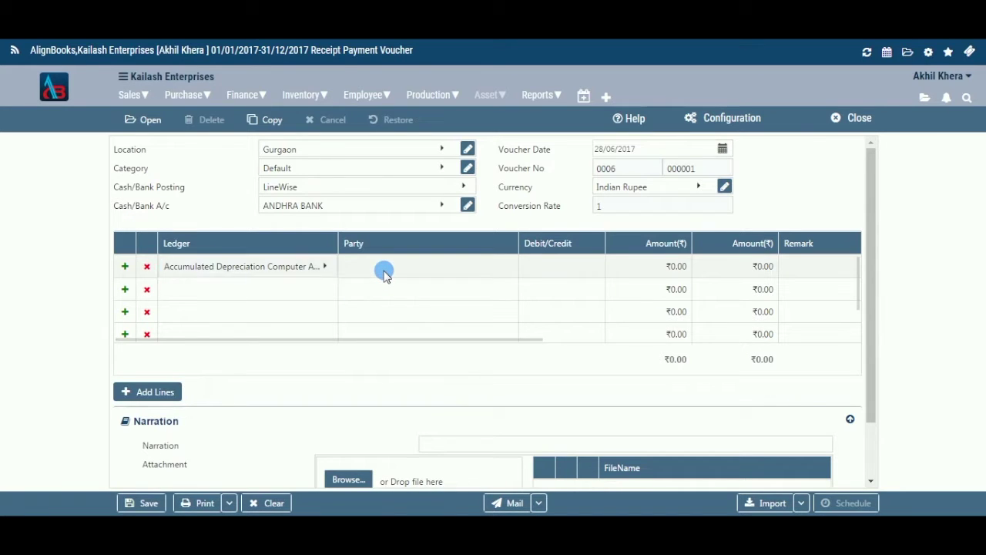
click(505, 266)
click(505, 268)
click(505, 267)
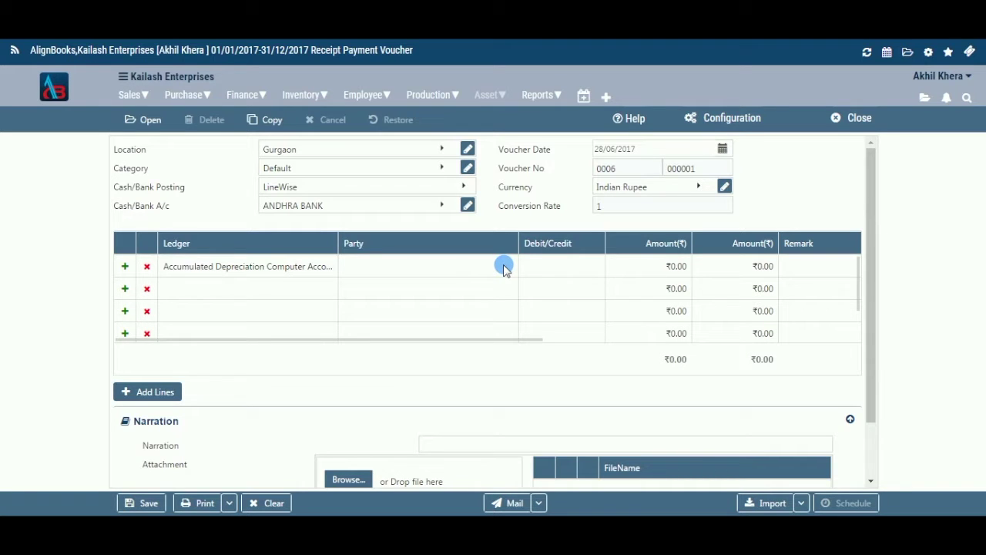
Mark the first voucher line as Cr and set its amount to 20000.
click(585, 271)
click(595, 268)
click(539, 355)
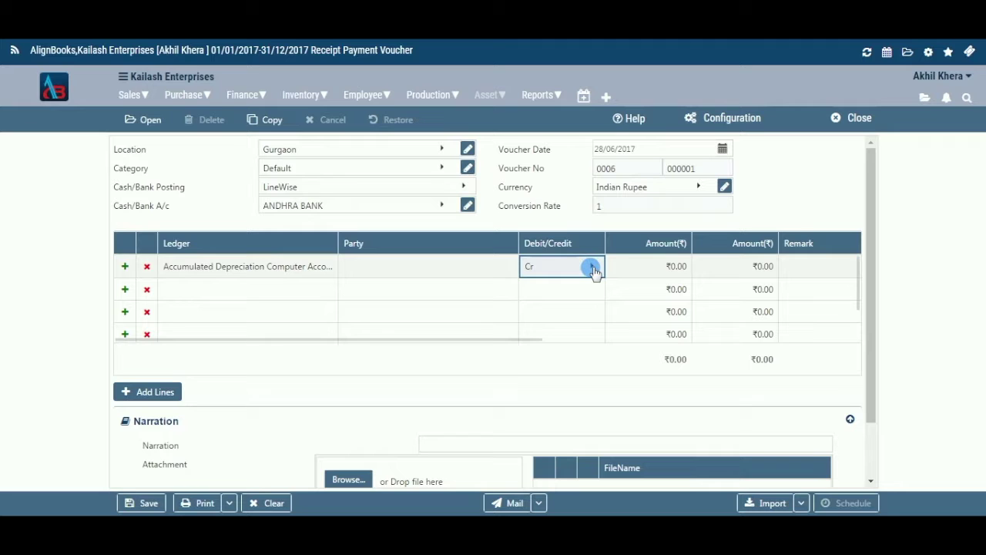
click(669, 274)
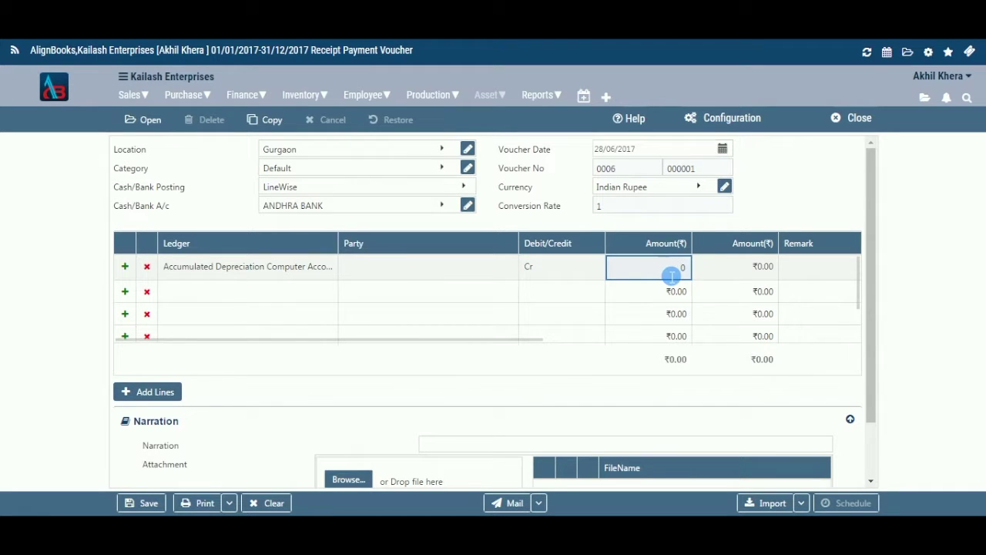
key(BackSpace)
text(20000)
click(757, 270)
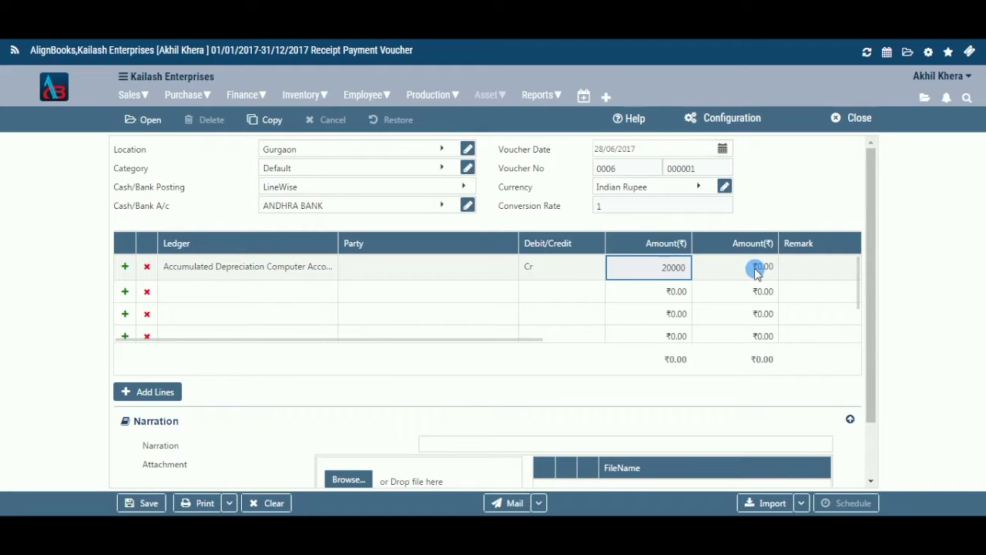
click(717, 268)
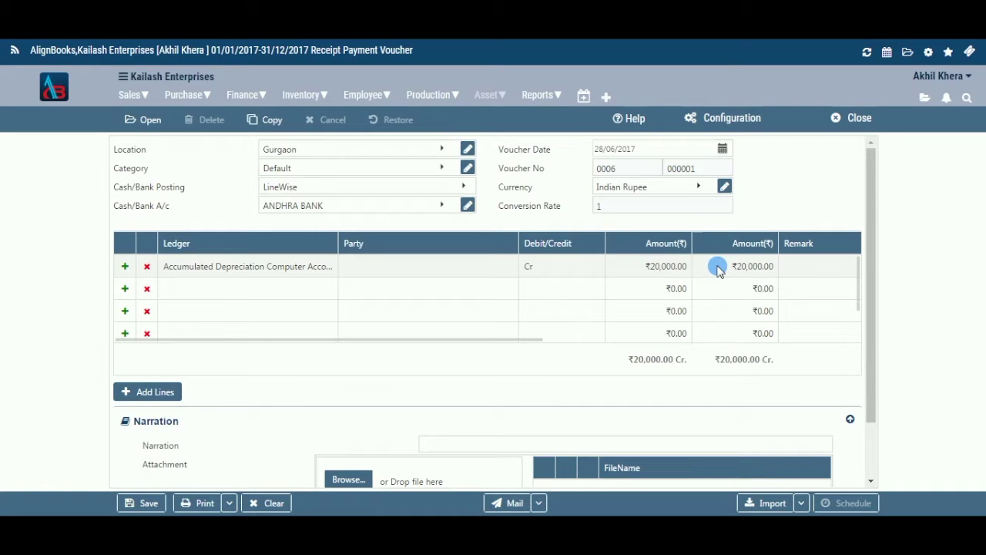
Enter the remark "on tuesday" on the first line and set its bank reference to HDFC Bank.
click(814, 274)
text(on tuesday)
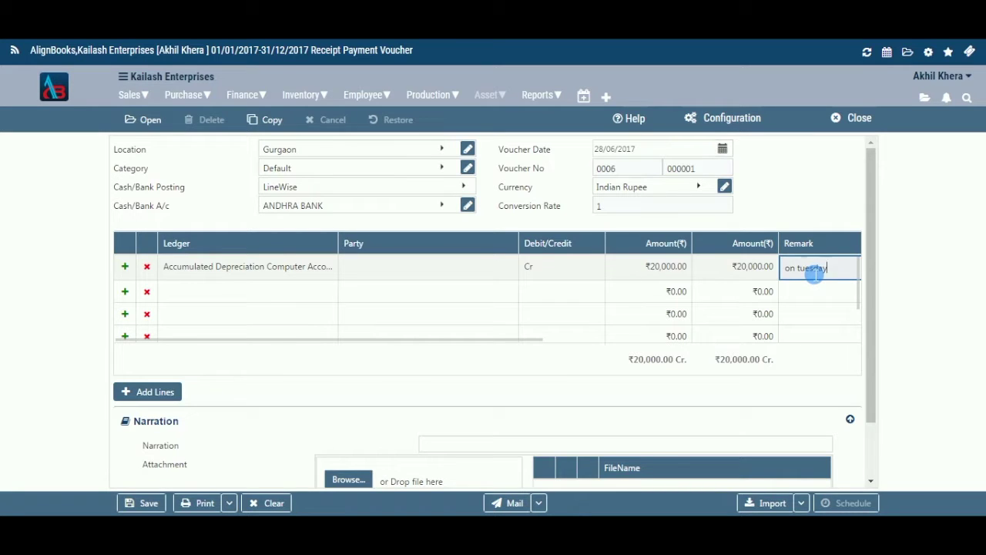
drag(531, 341, 821, 336)
click(488, 271)
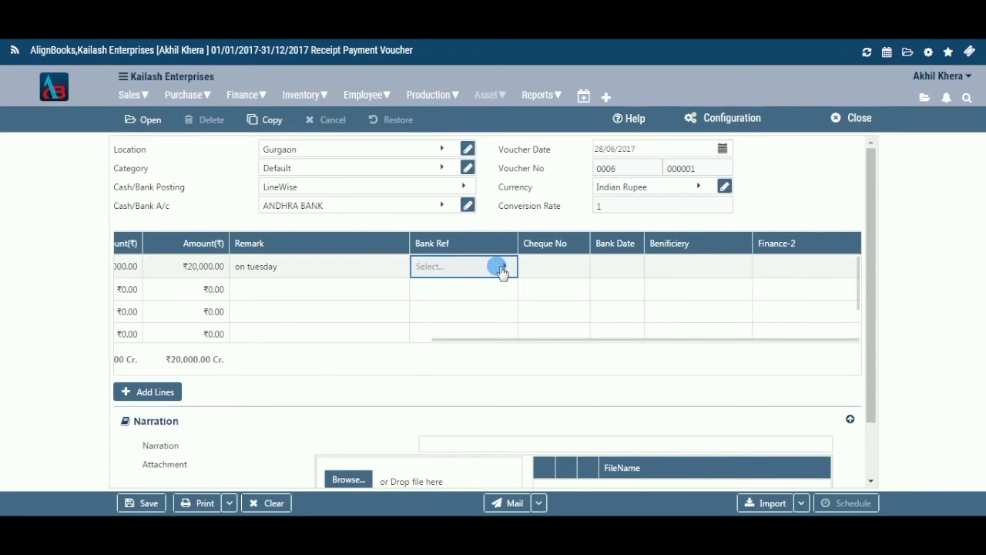
click(501, 268)
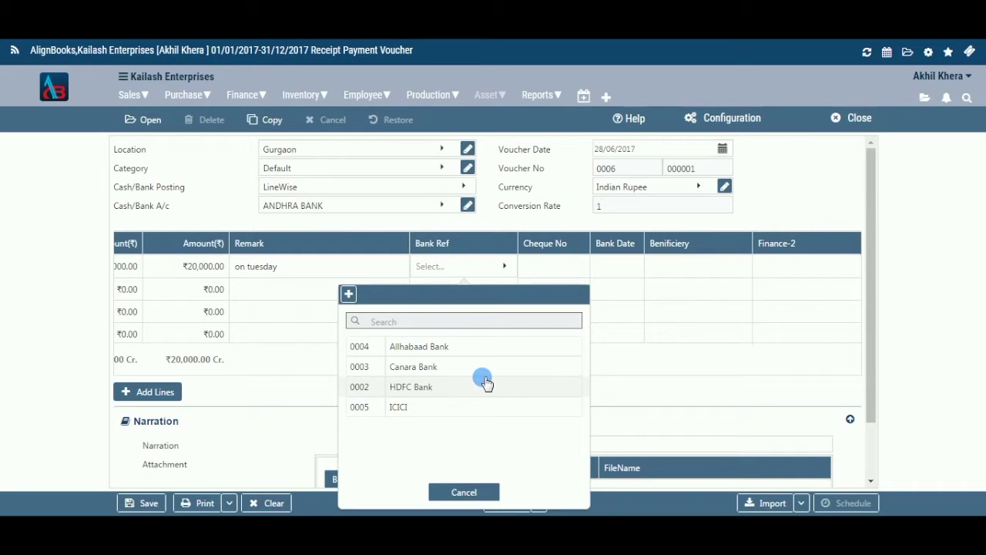
click(484, 383)
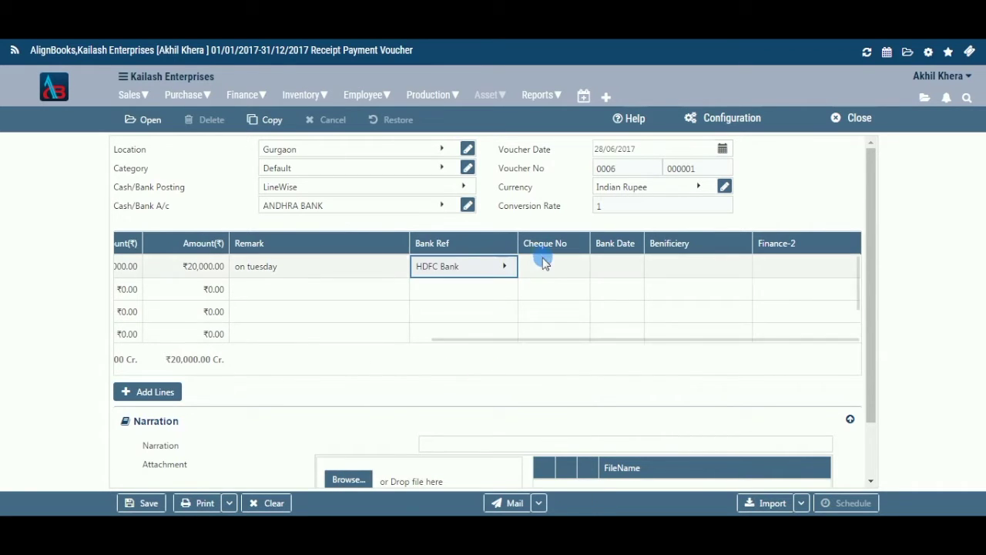
Enter cheque number 46789 and bank date 30/06 on the first voucher line.
click(564, 268)
text(46789)
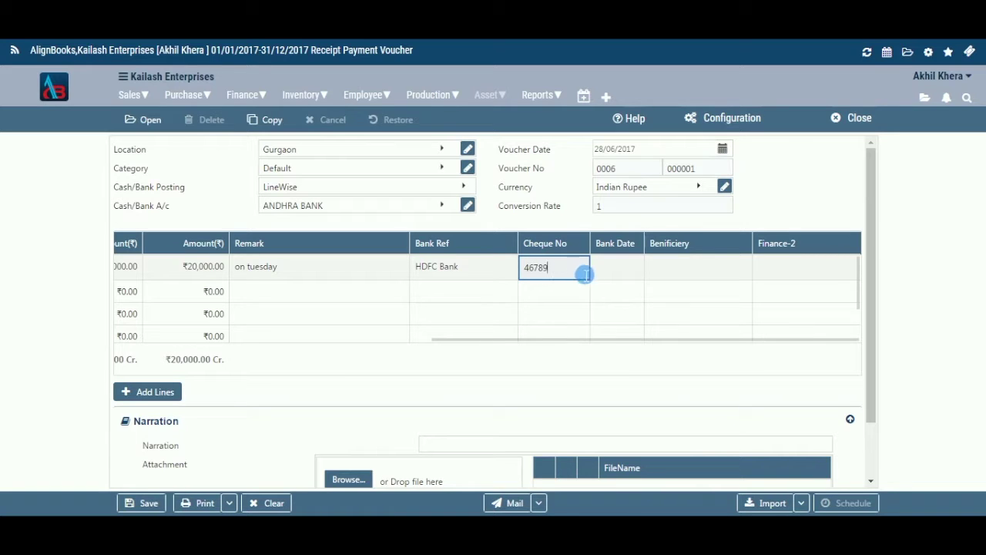
click(627, 272)
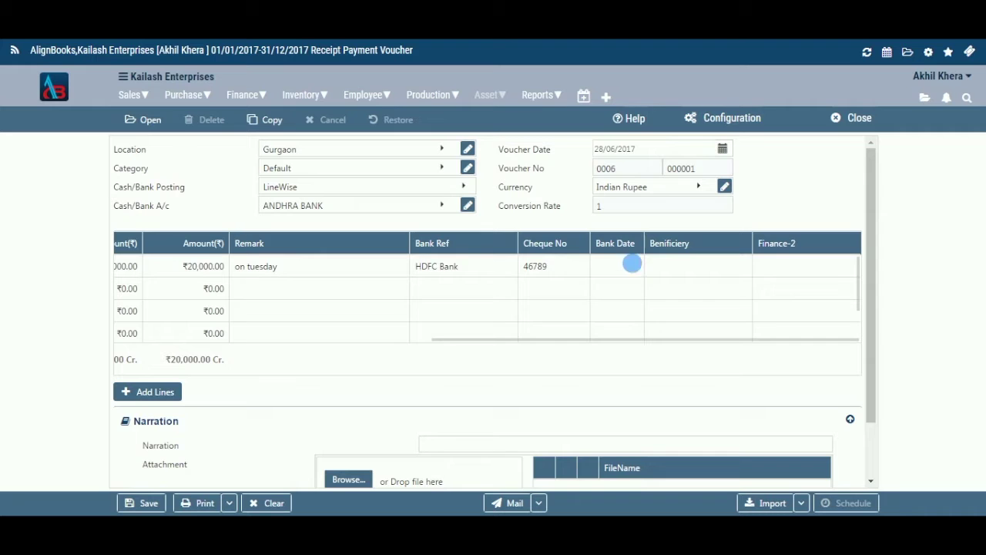
click(776, 460)
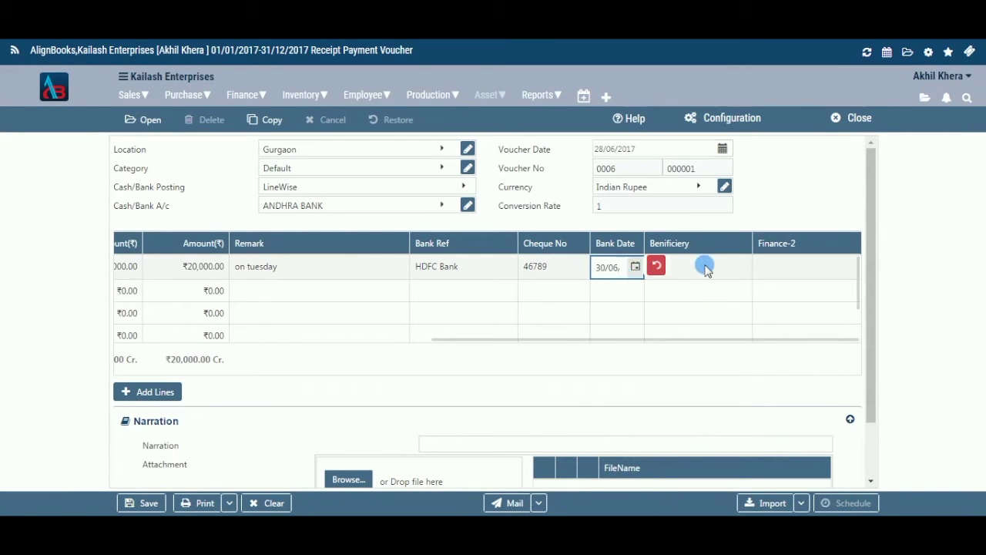
click(735, 269)
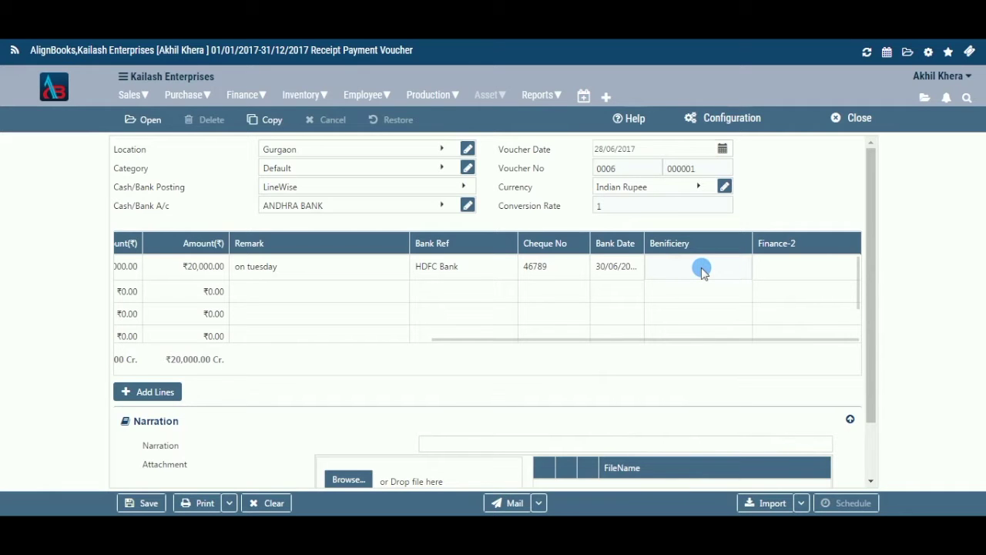
click(778, 266)
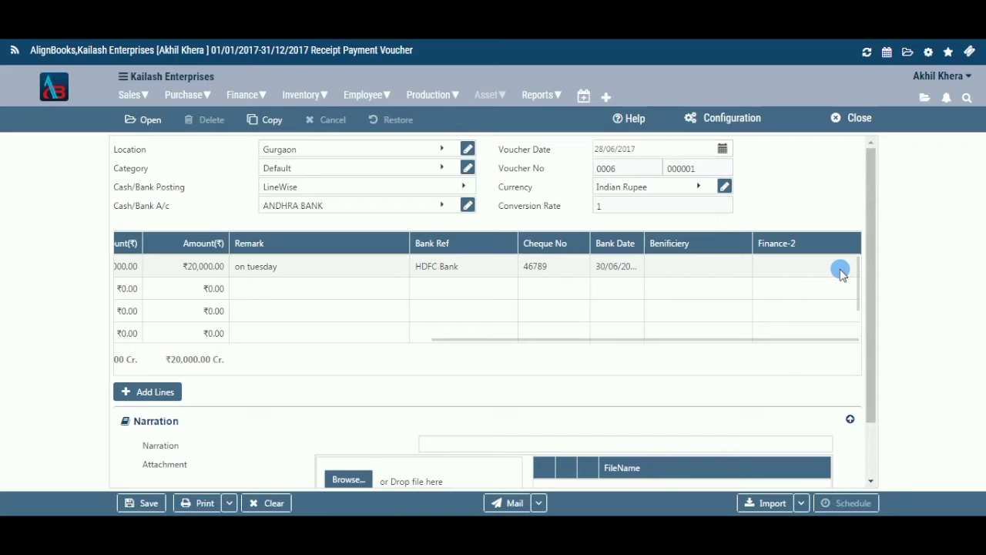
Enter "voucher 5" as the voucher's narration.
scroll(840, 273, down, 2)
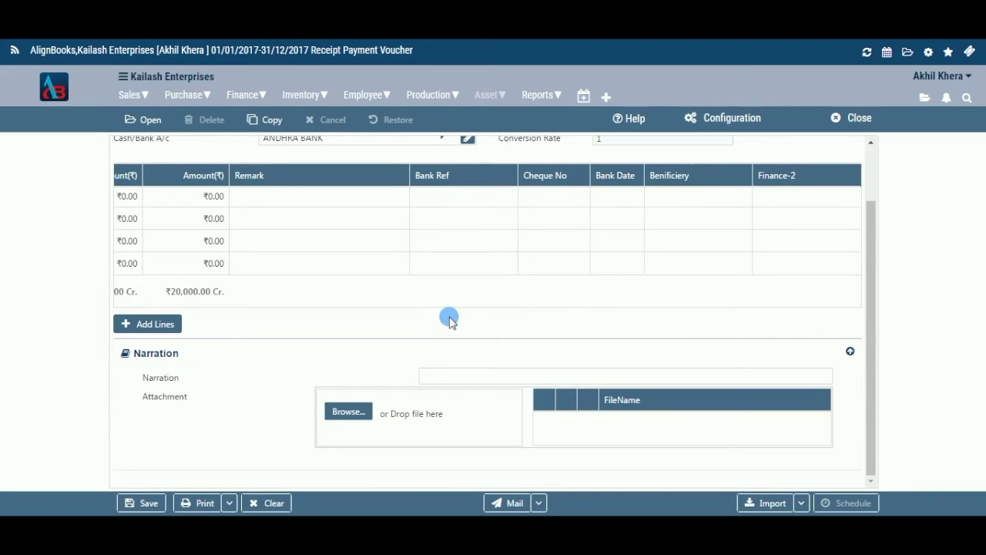
click(488, 378)
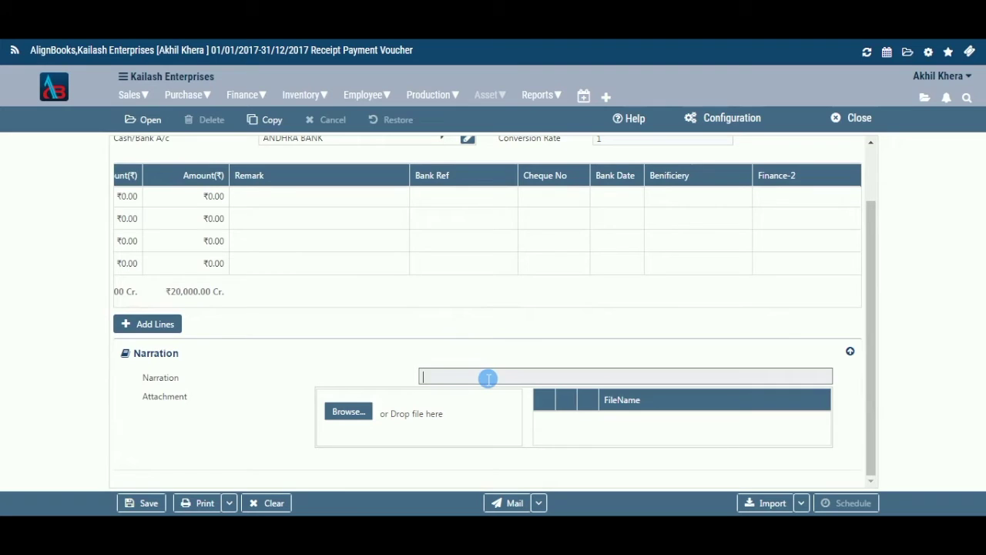
text(voucher 5)
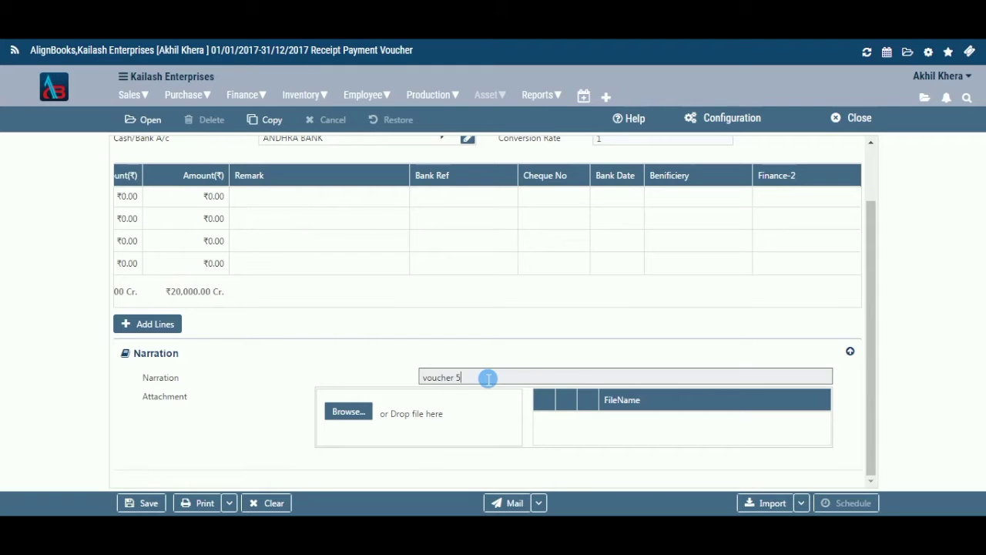
Attach the invoice text file from the desktop to the voucher and save the voucher.
click(364, 412)
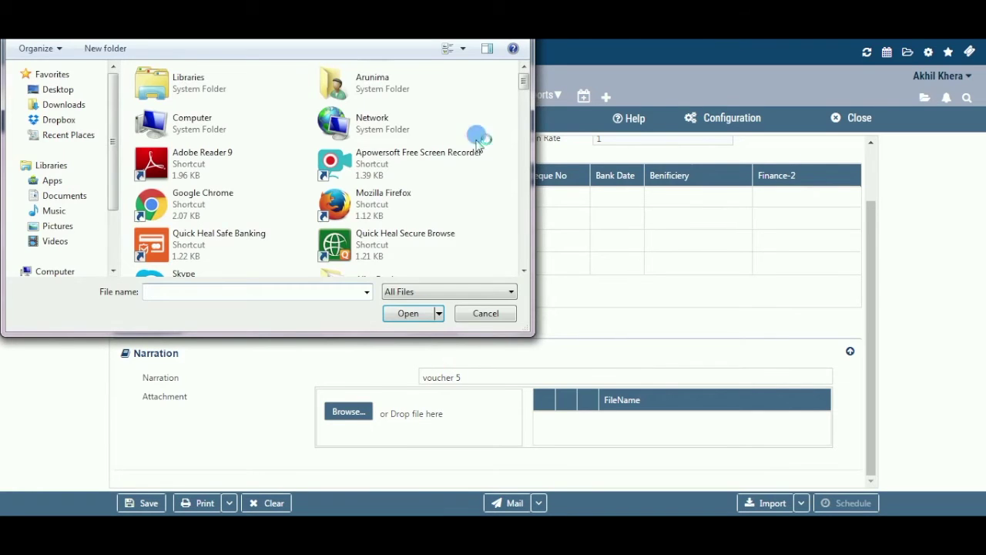
drag(522, 82, 525, 198)
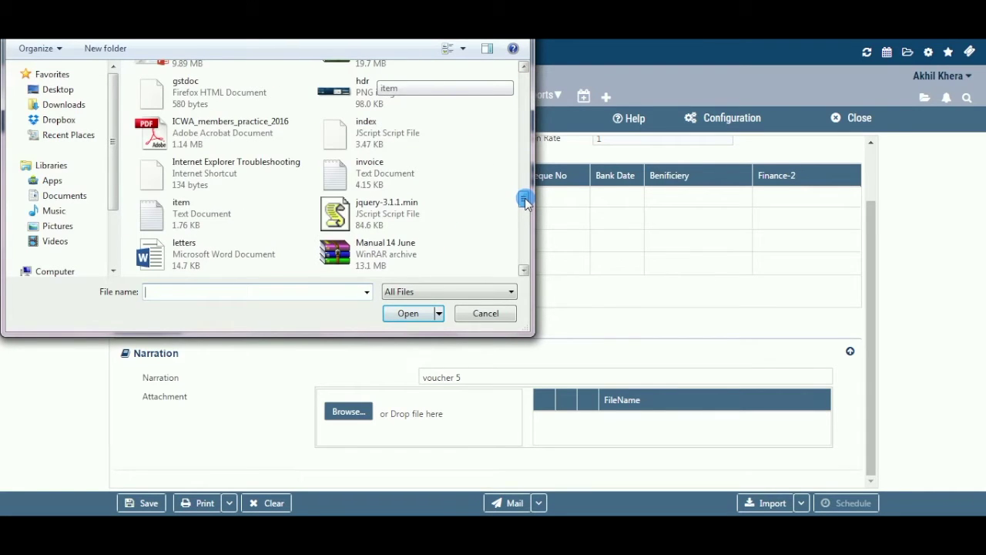
click(394, 179)
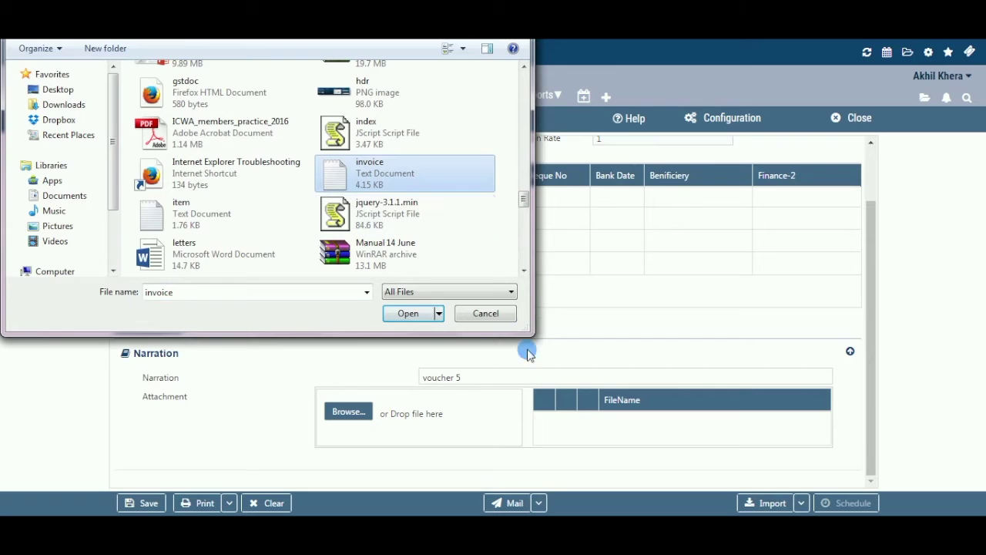
click(420, 316)
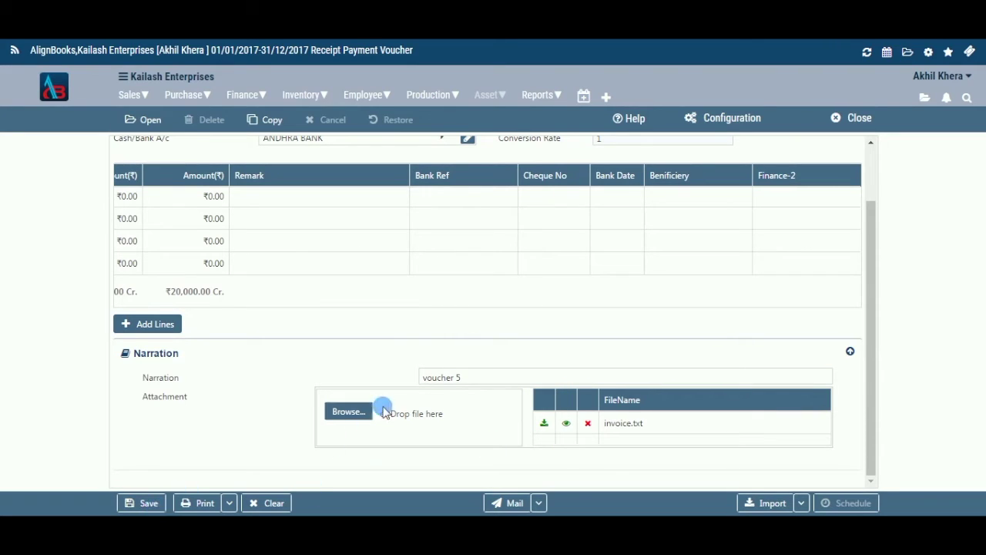
key(ctrl+s)
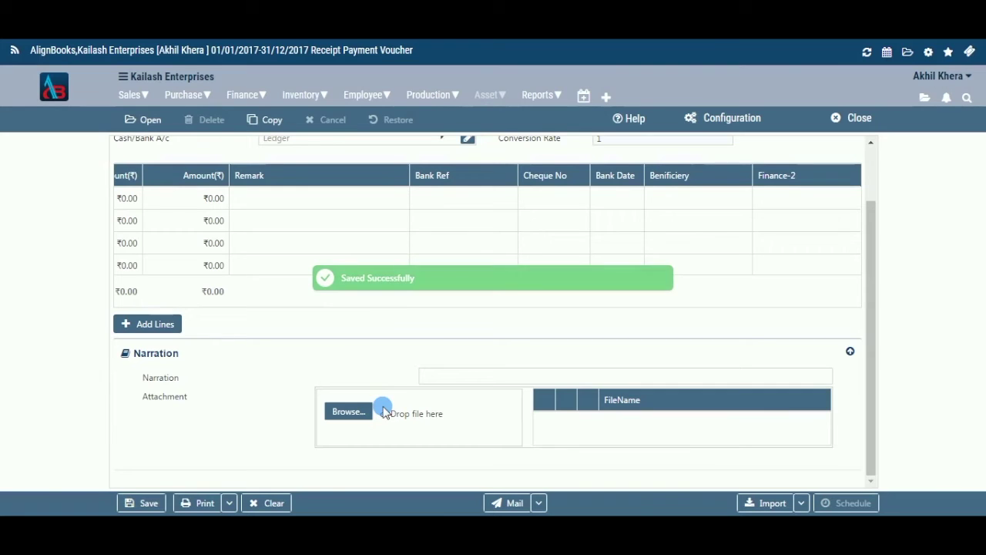
Look through the print, mail and import options available for the voucher.
click(230, 503)
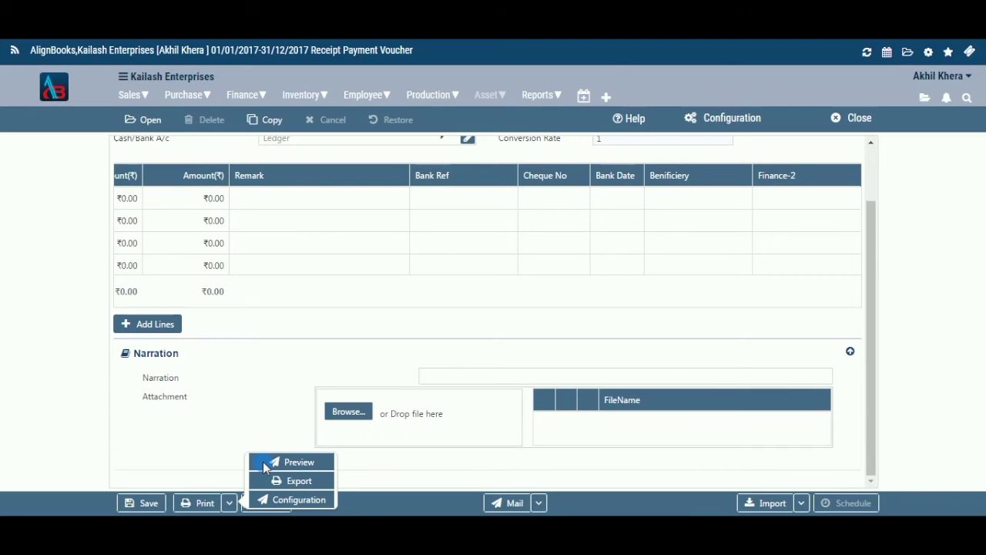
click(263, 461)
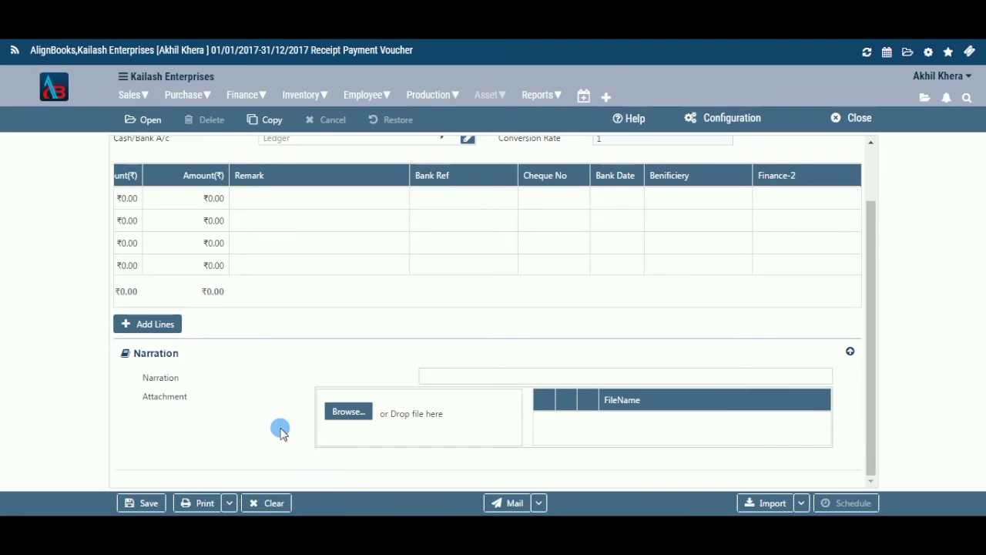
click(542, 503)
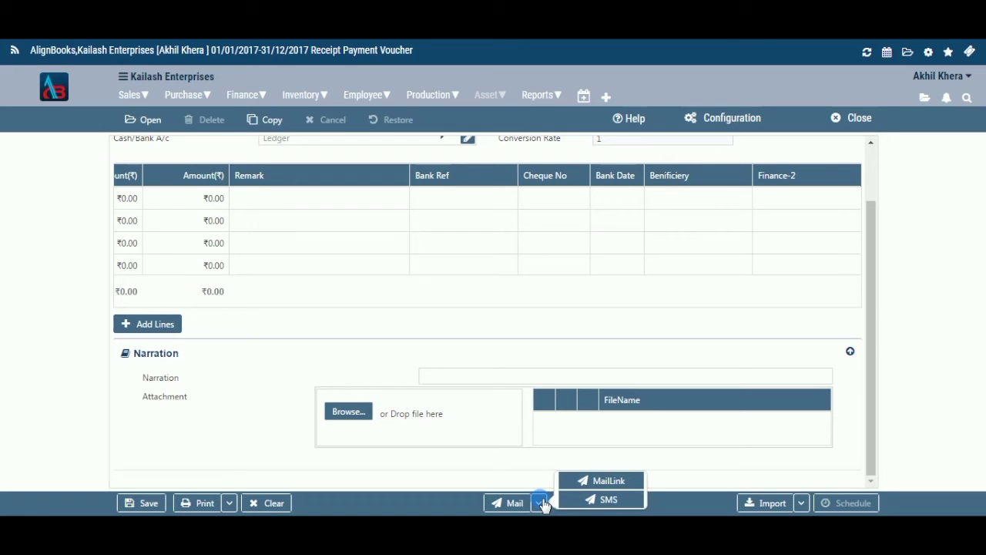
click(700, 454)
click(804, 503)
click(848, 500)
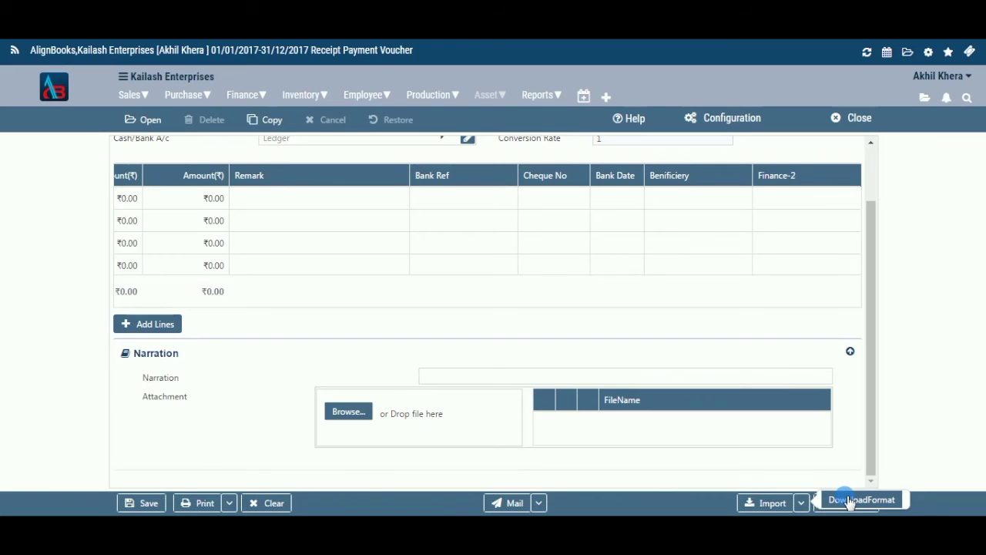
click(849, 500)
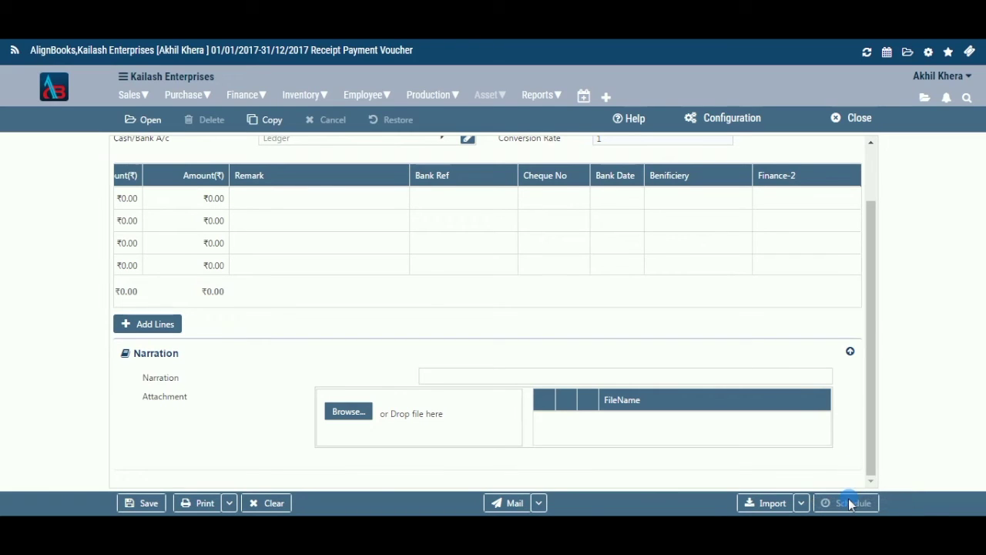
click(265, 504)
click(132, 95)
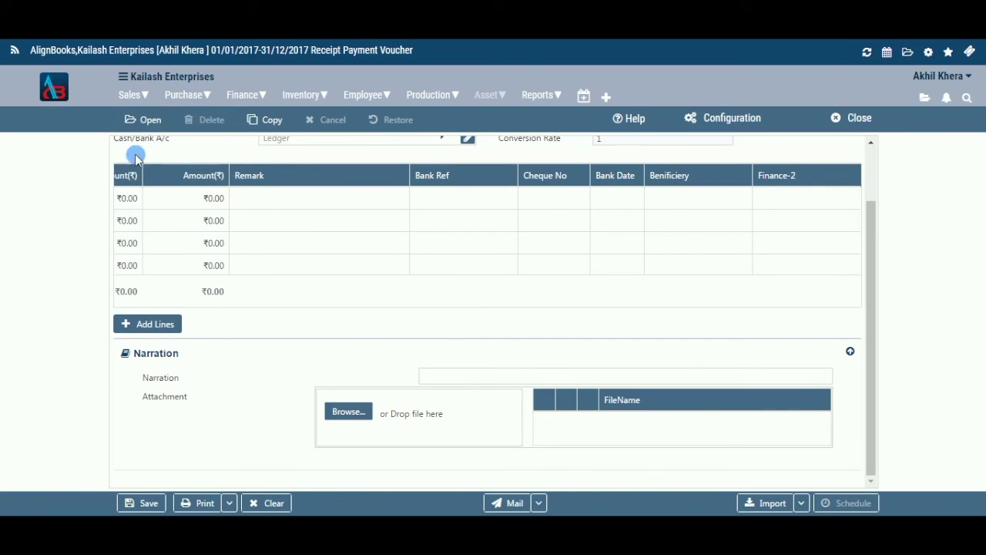
List the saved vouchers for the Gurgaon location without saving the blank form, and close the voucher list and the Copy From list.
click(149, 119)
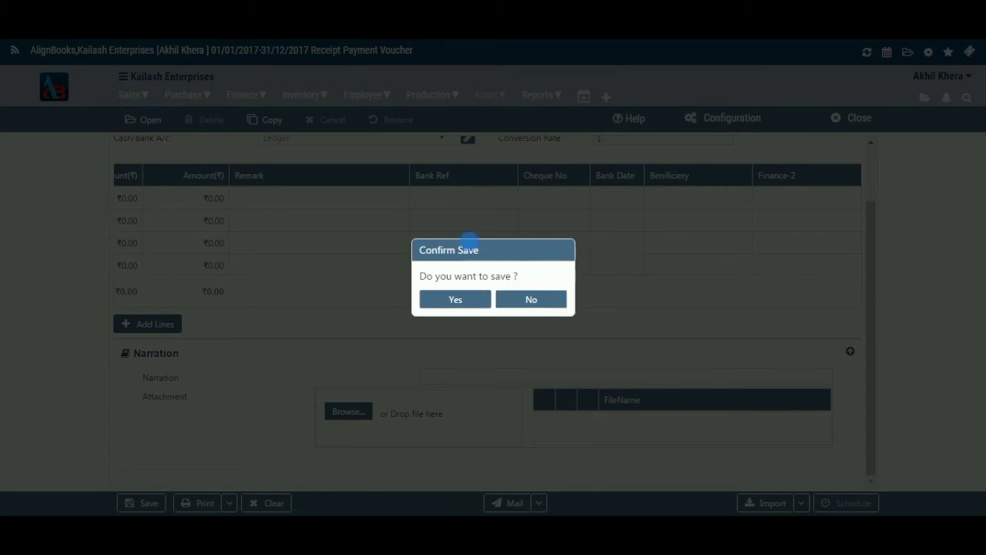
click(538, 302)
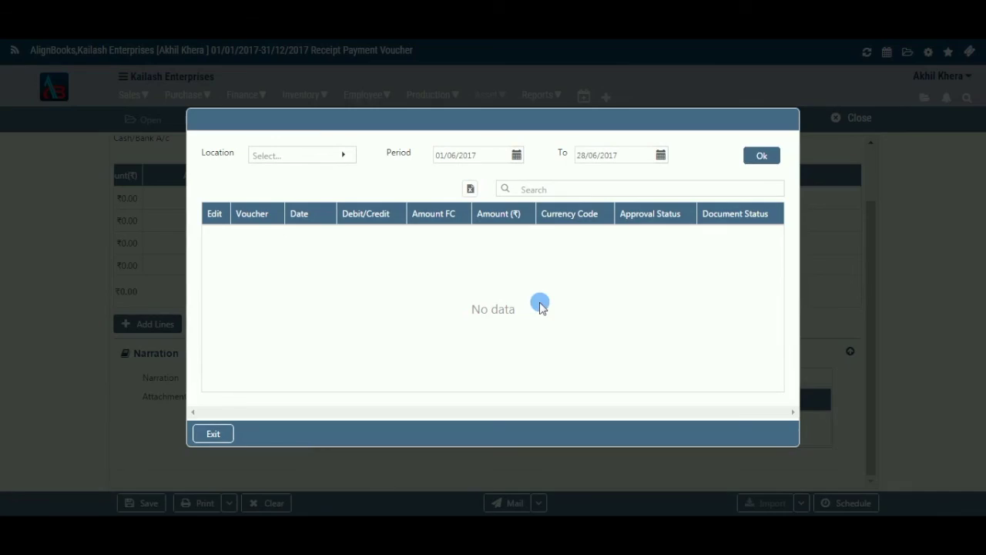
click(347, 155)
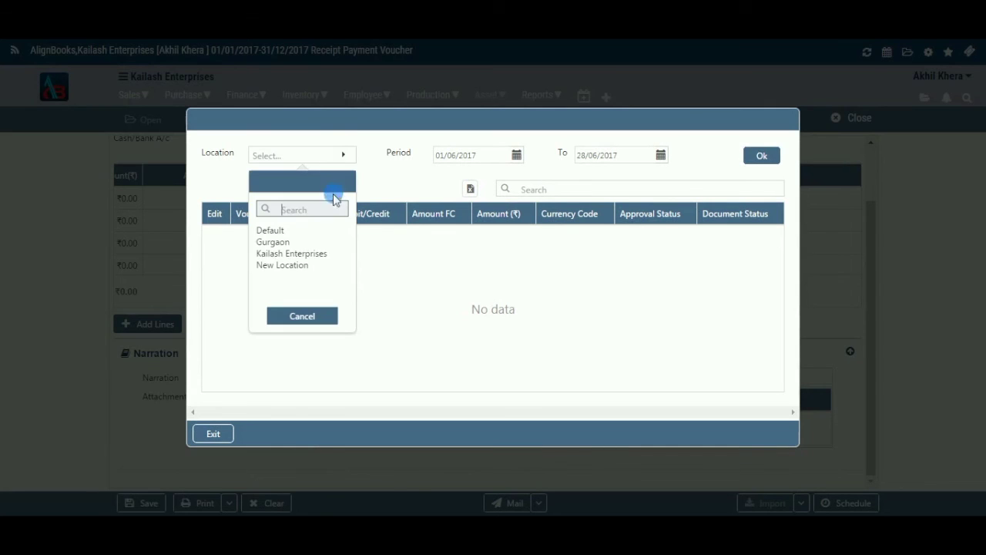
click(273, 242)
click(764, 157)
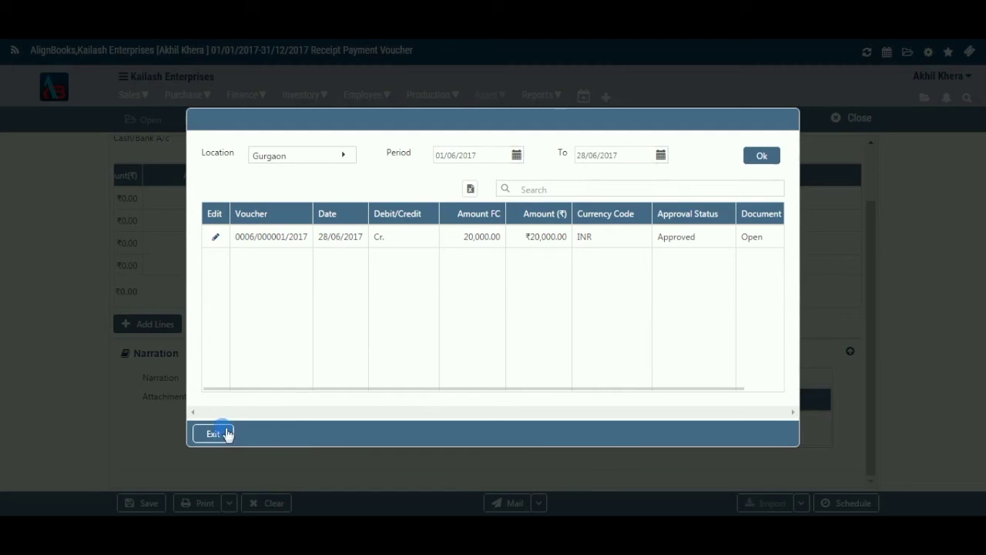
click(215, 433)
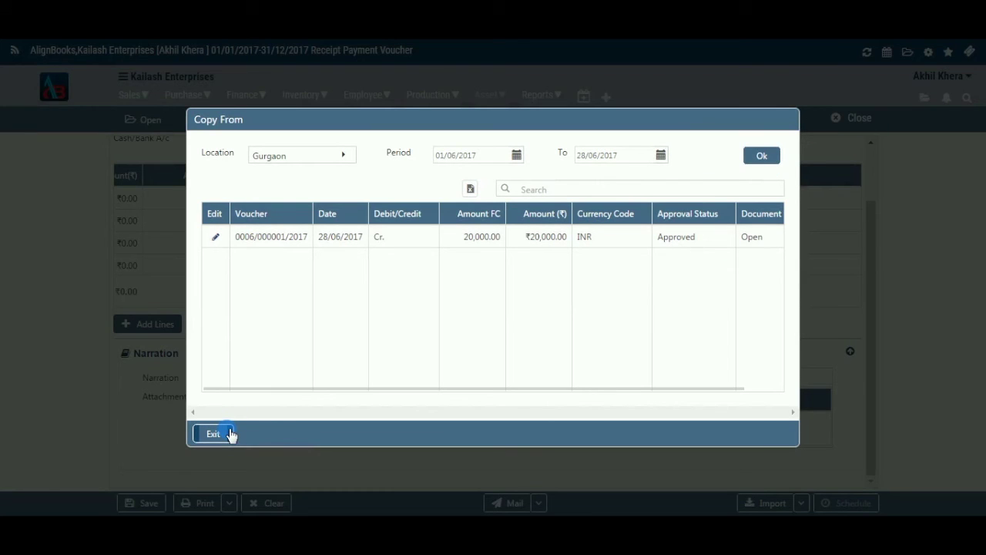
click(215, 434)
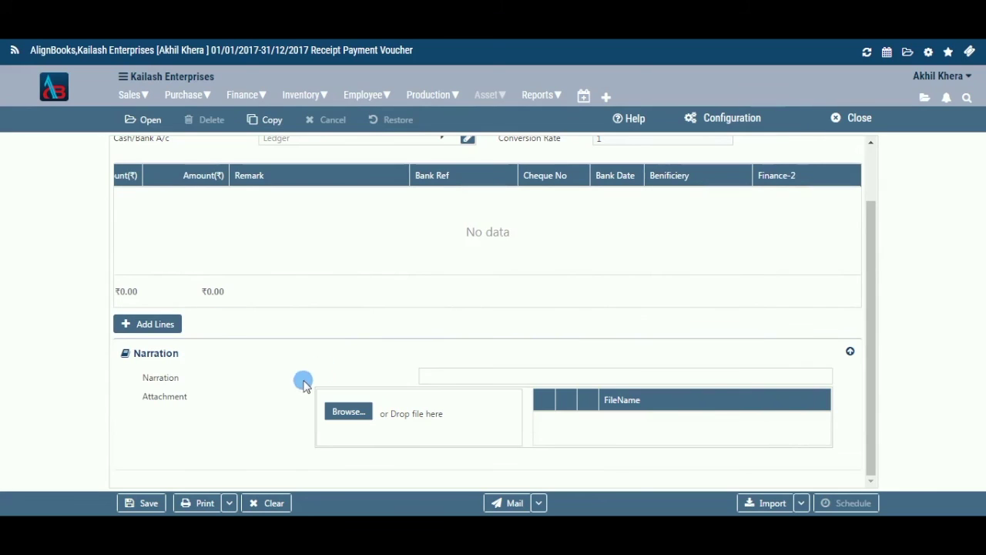